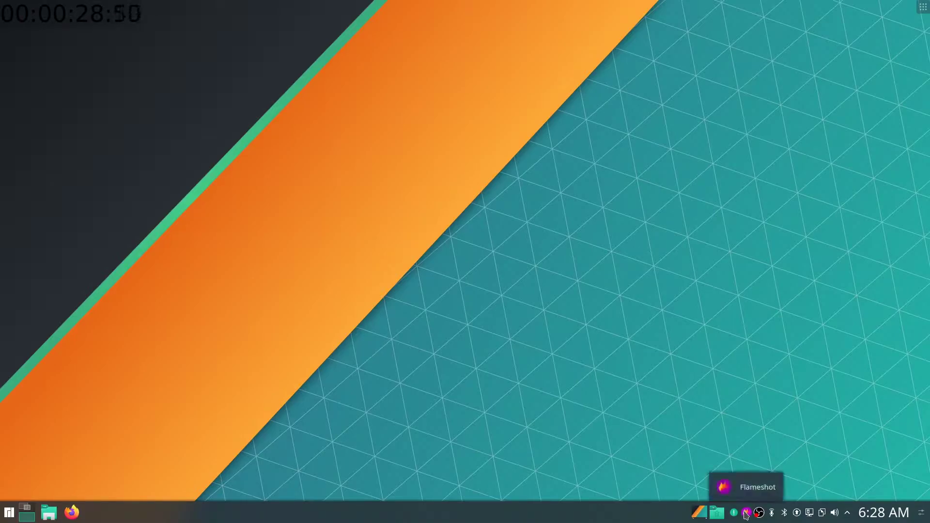
Try a Flameshot region capture of about 539 by 287 pixels on the desktop, clear the selection, and exit without saving.
click(746, 514)
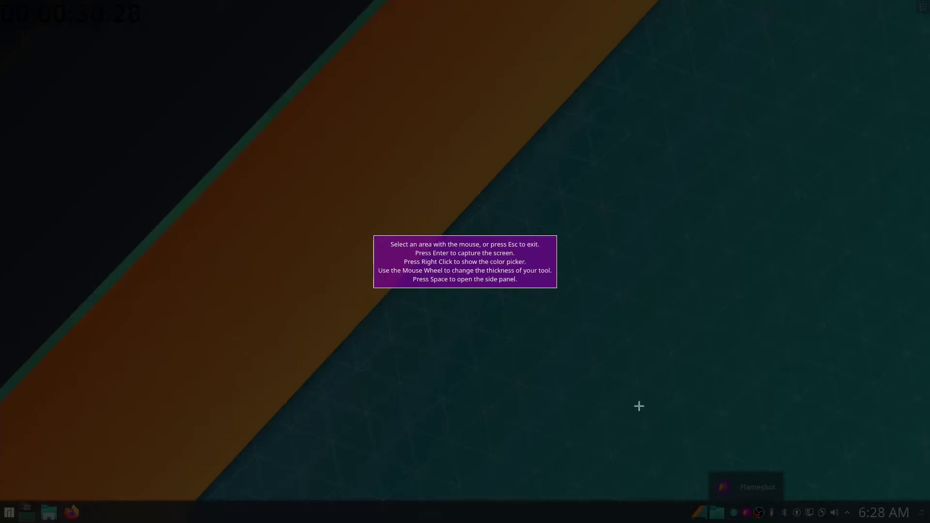
drag(650, 179, 396, 329)
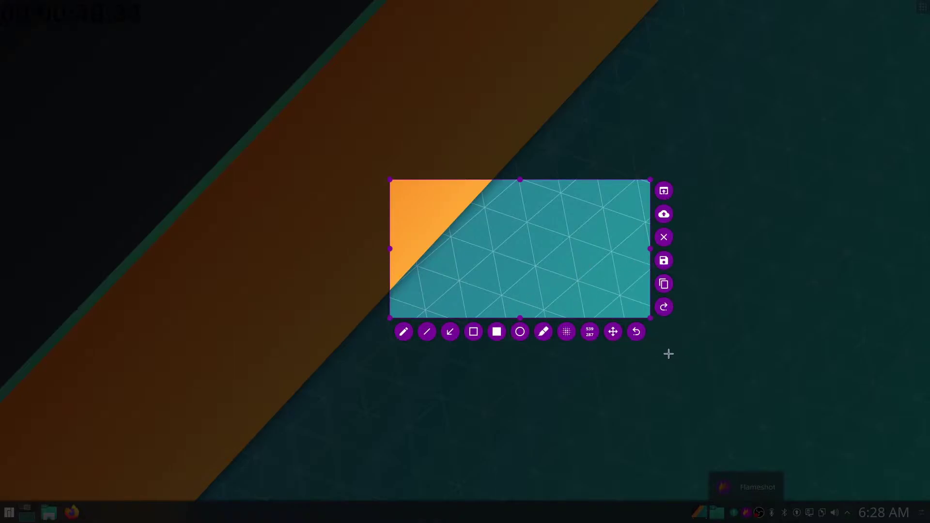
click(665, 353)
click(666, 352)
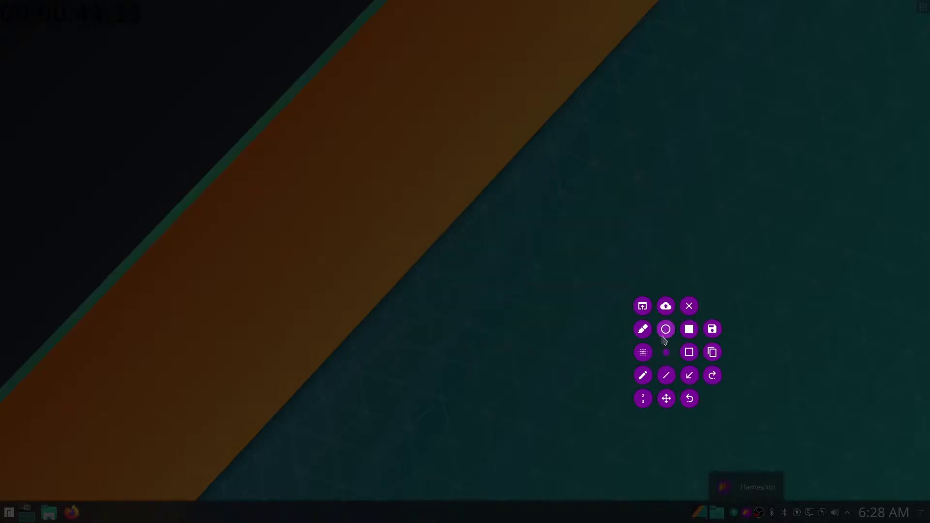
drag(649, 274, 587, 278)
key(Escape)
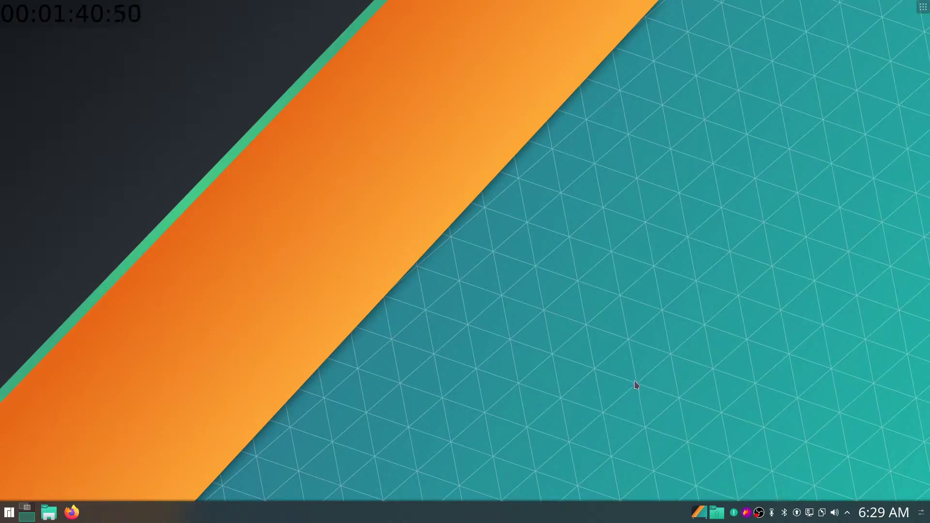
Open the Global Shortcuts settings by searching the system for "glo".
key(super)
text(glo)
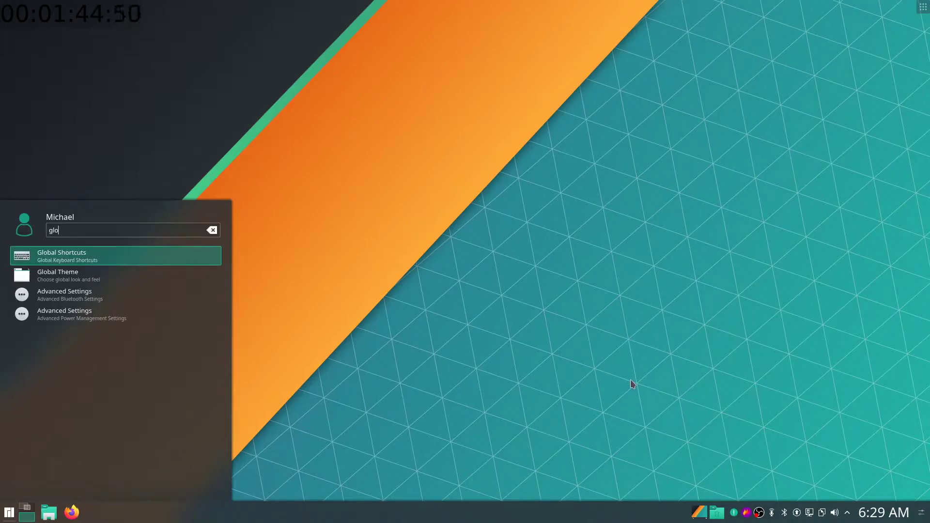
key(Return)
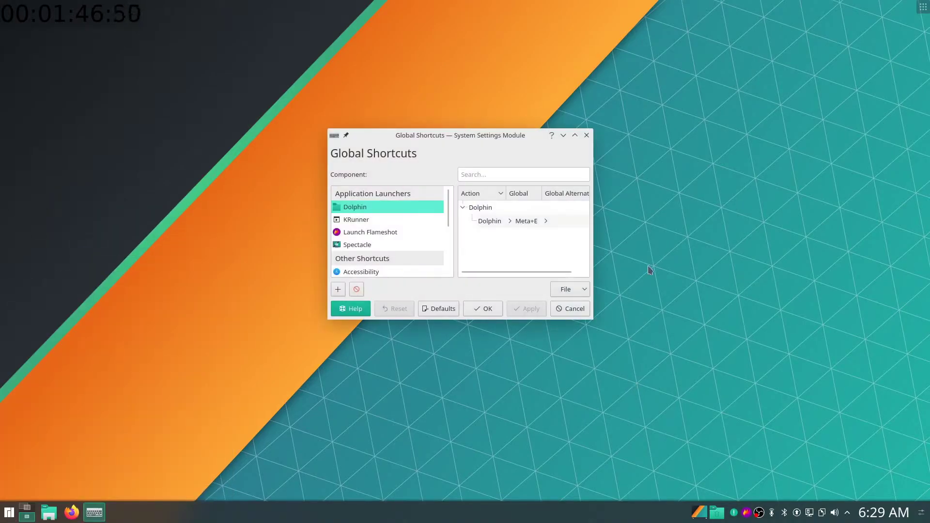
Enlarge the Global Shortcuts window and expand the shortcut assignment of Spectacle's own launch action.
click(398, 246)
scroll(543, 249, down, 1)
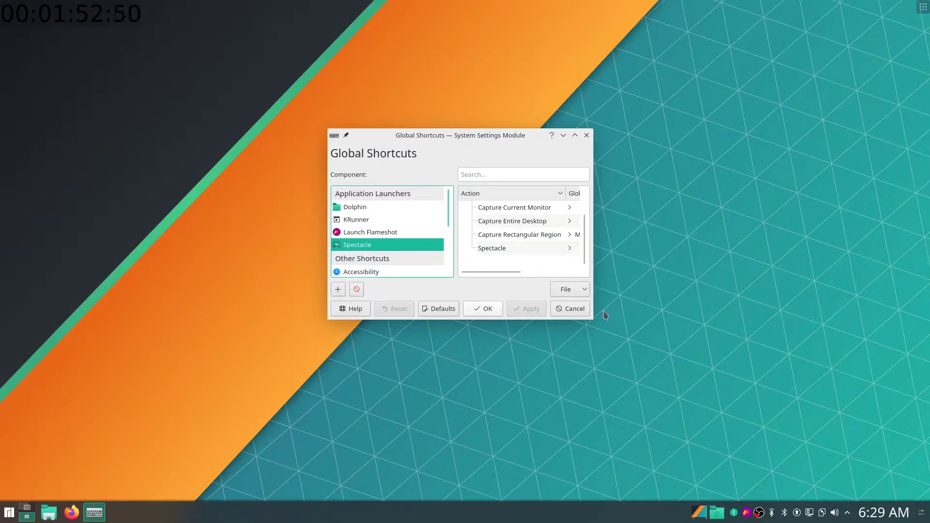
drag(593, 320, 758, 378)
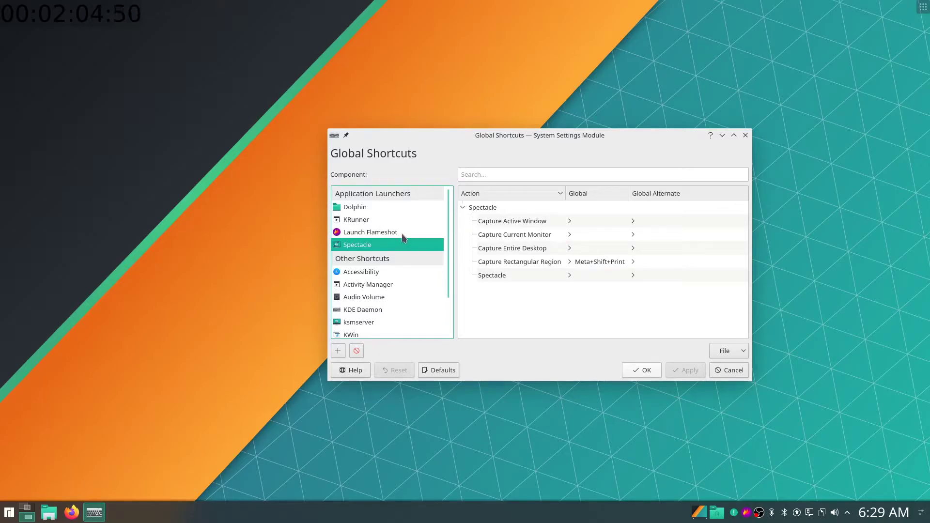
click(601, 276)
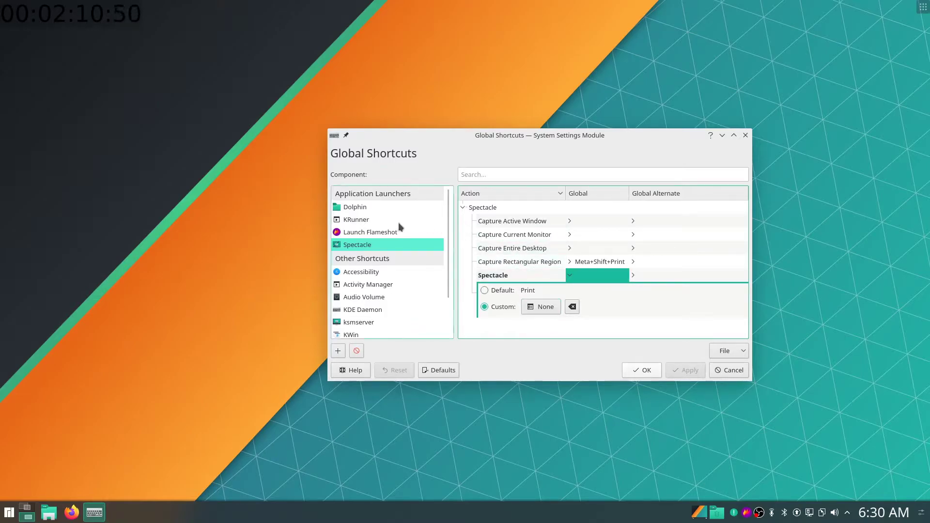
Look up "flames" among the applications that can be added as a component, expand Graphics, and cancel without adding any.
click(338, 351)
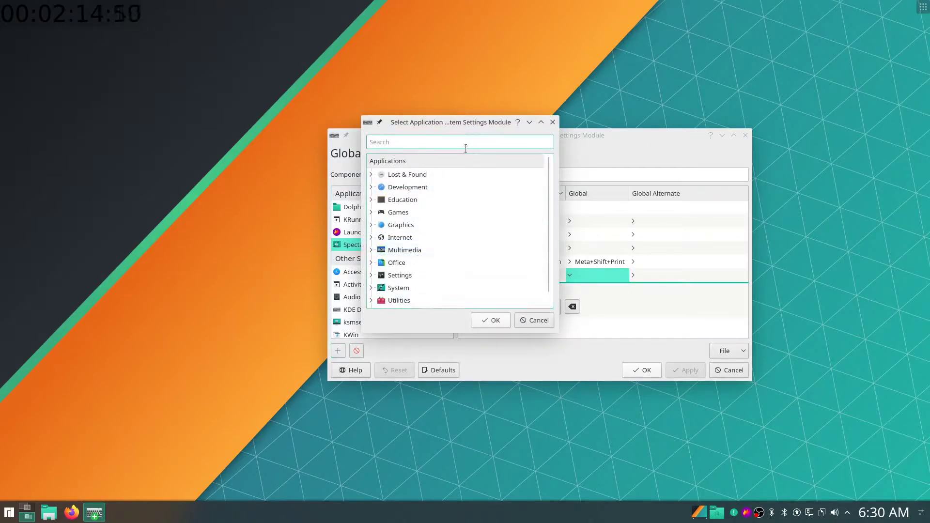
text(flames)
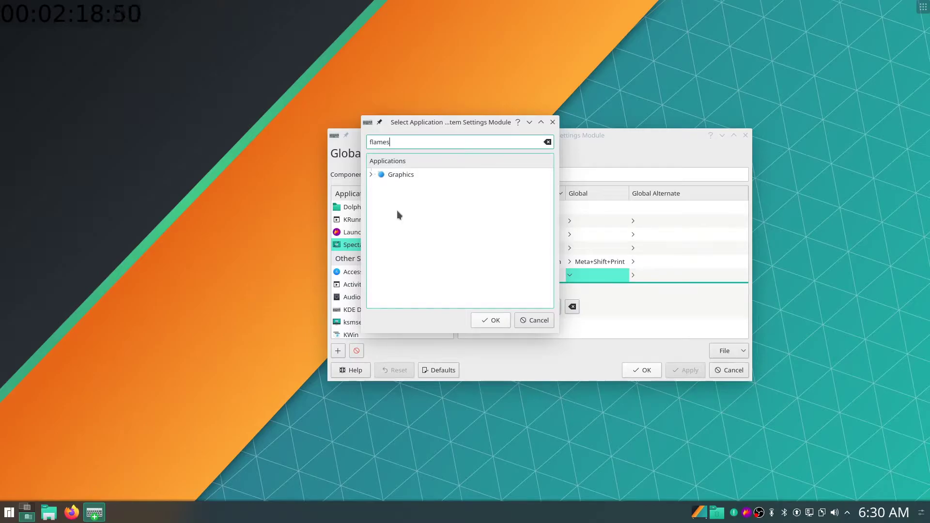
click(370, 174)
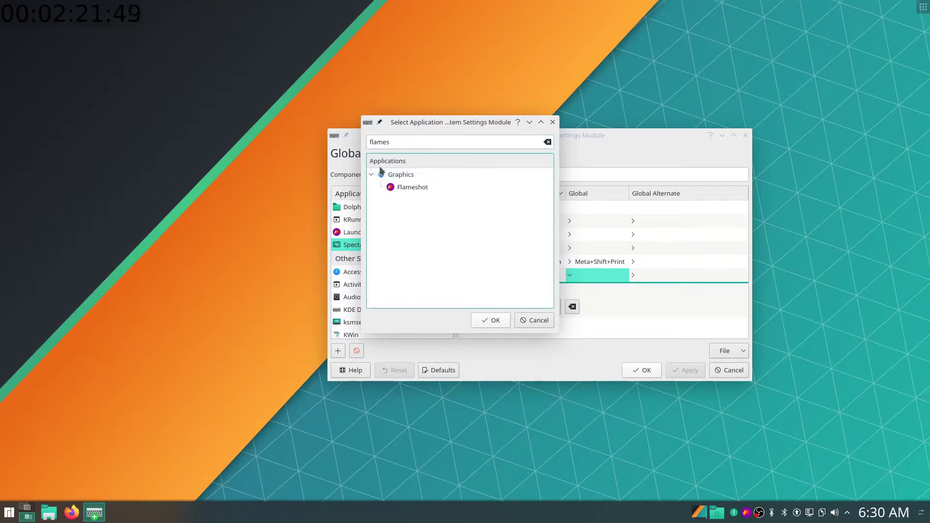
click(538, 320)
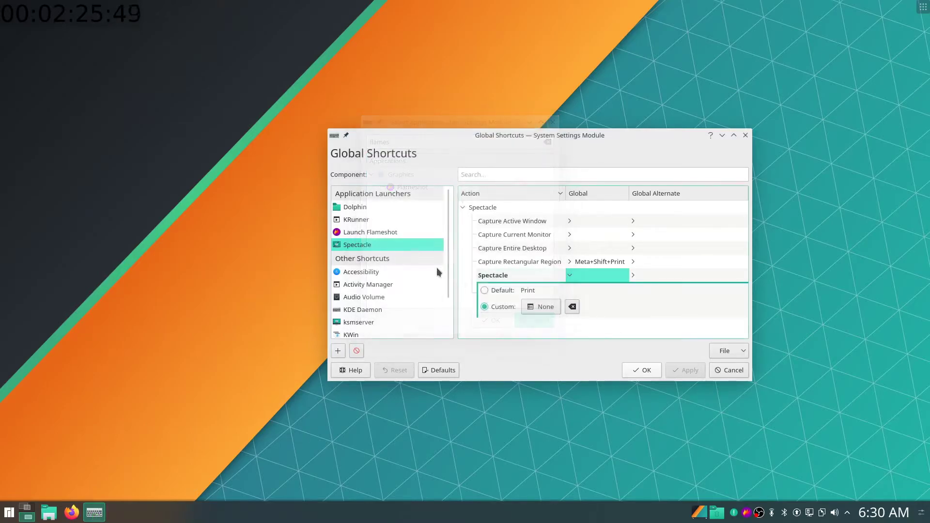
Assign Print as the custom global shortcut for Launch Flameshot's Take screenshot action, apply it, and close the settings.
click(403, 229)
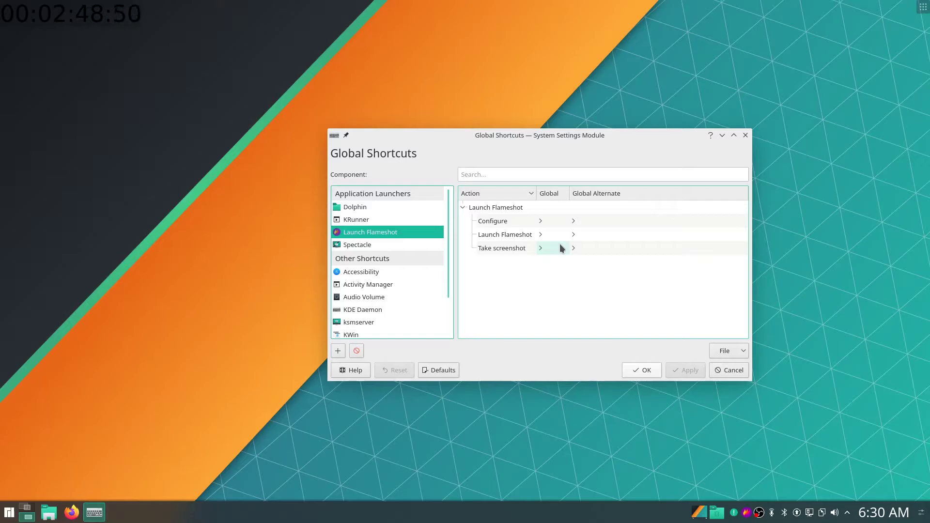
click(544, 237)
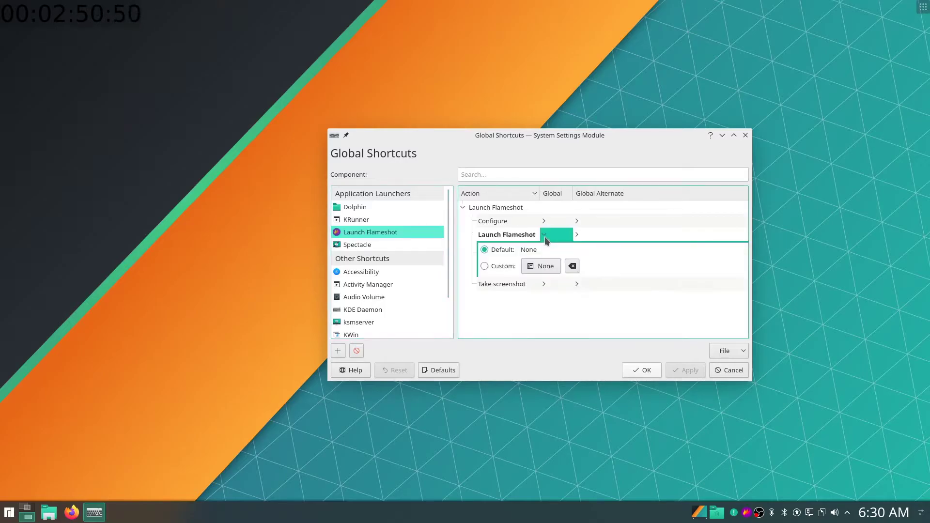
click(500, 283)
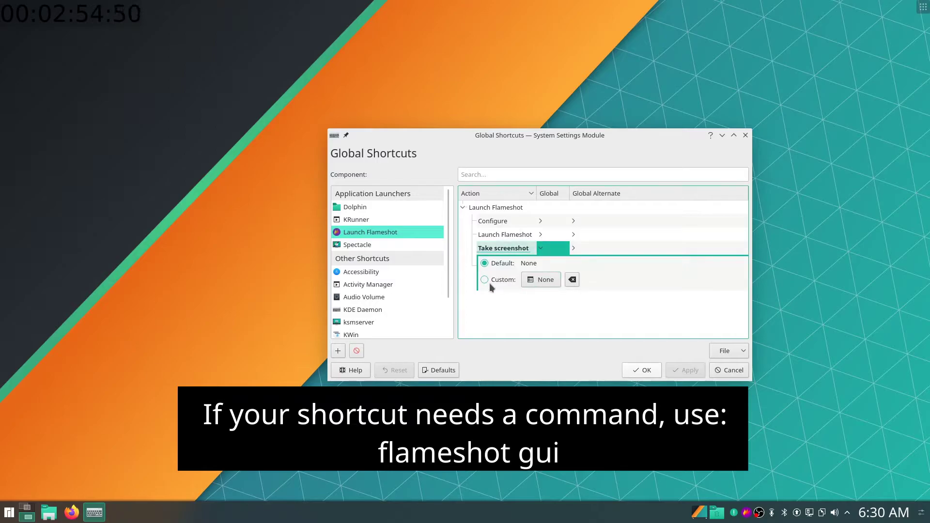
click(489, 284)
click(535, 281)
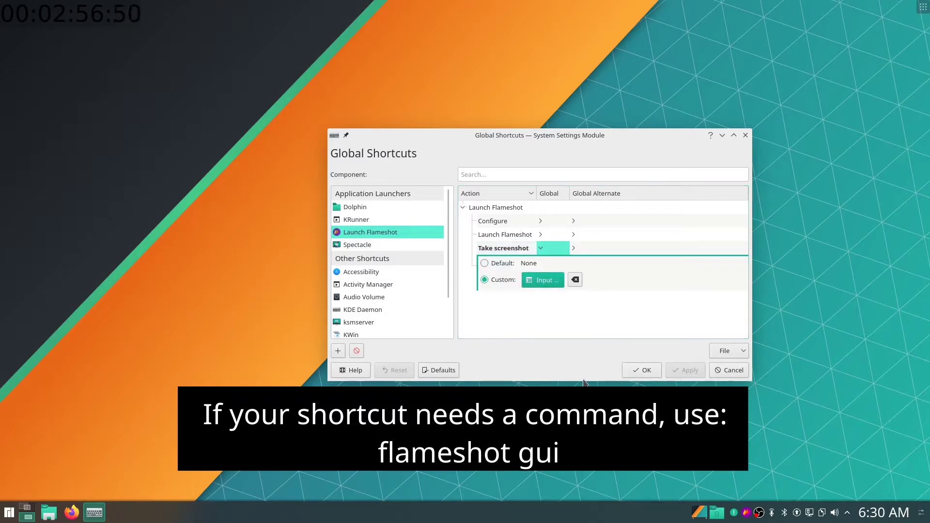
key(Print)
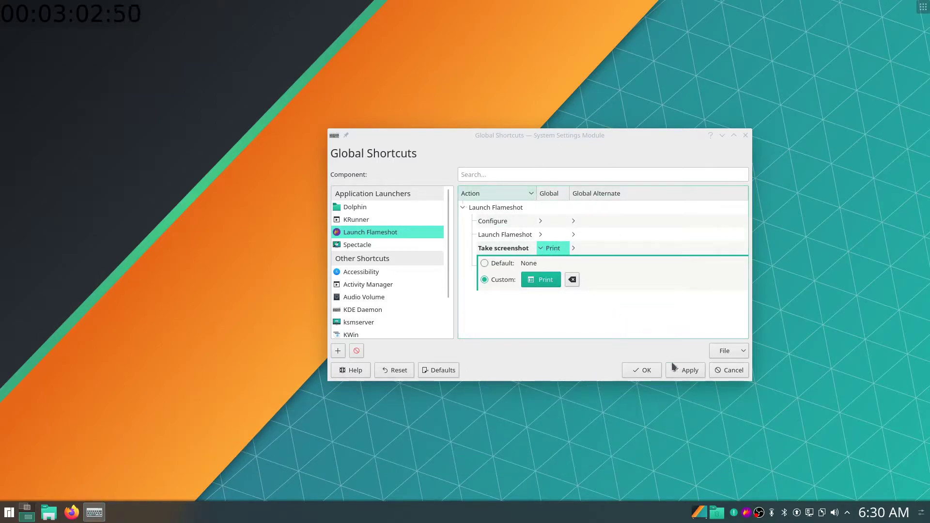
click(703, 376)
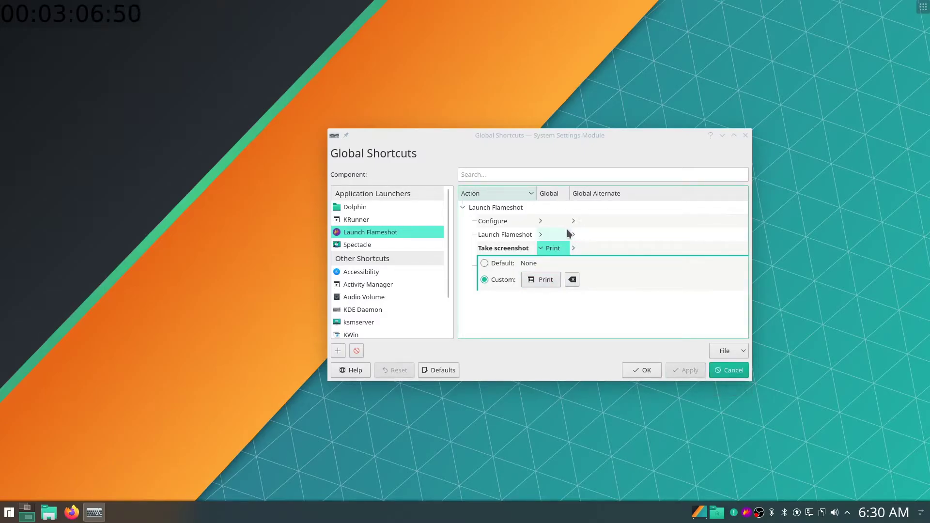
click(626, 375)
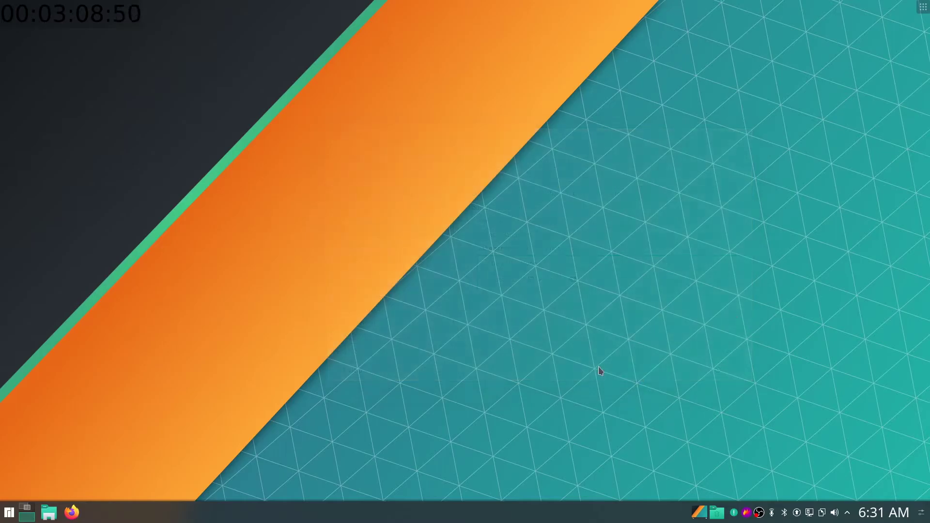
Test the new Print shortcut by selecting a region of about 555 by 430 pixels on the desktop, and cancel the capture.
key(Print)
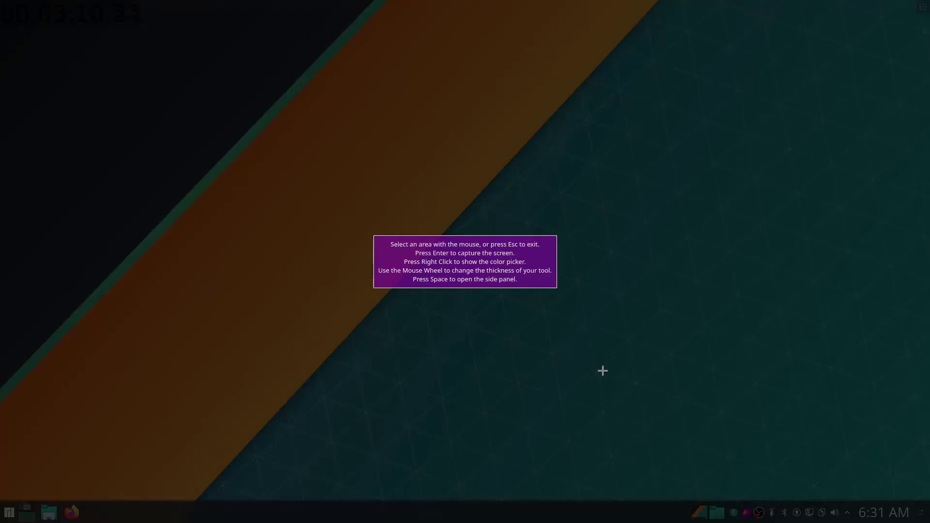
drag(334, 176, 601, 384)
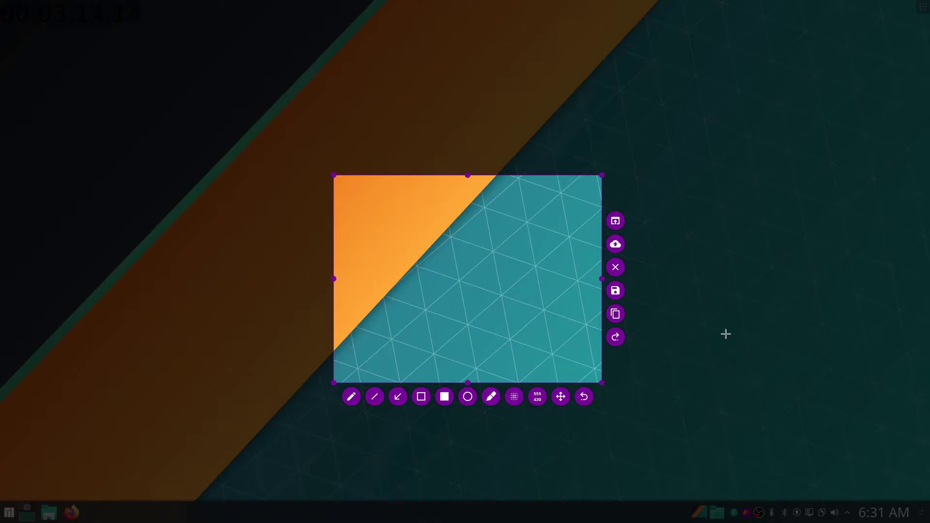
key(Escape)
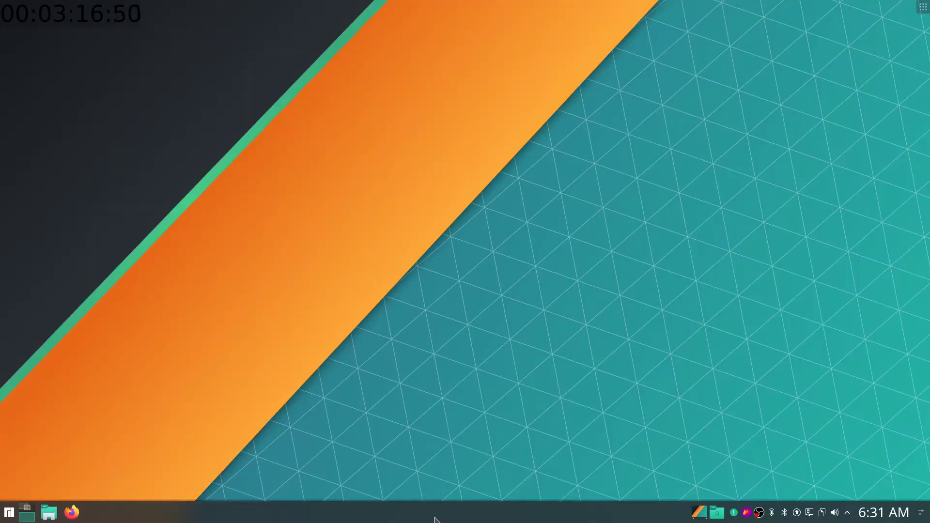
Switch to LibreOffice Writer with a blank document and move its unmaximized window so part of the desktop shows.
key(super)
text(w)
key(BackSpace)
text(office)
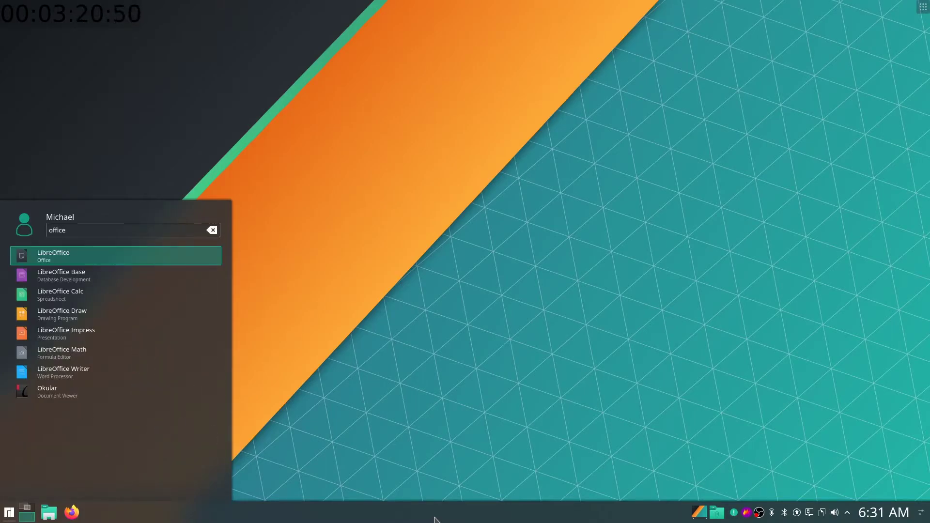
key(Down)
key(Down)
key(Down)
key(Down)
key(Down)
key(Down)
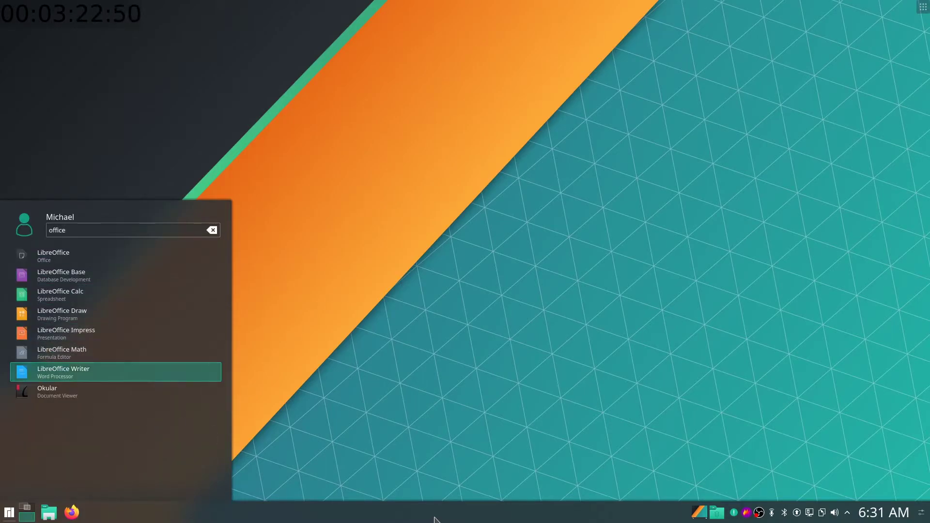
key(Return)
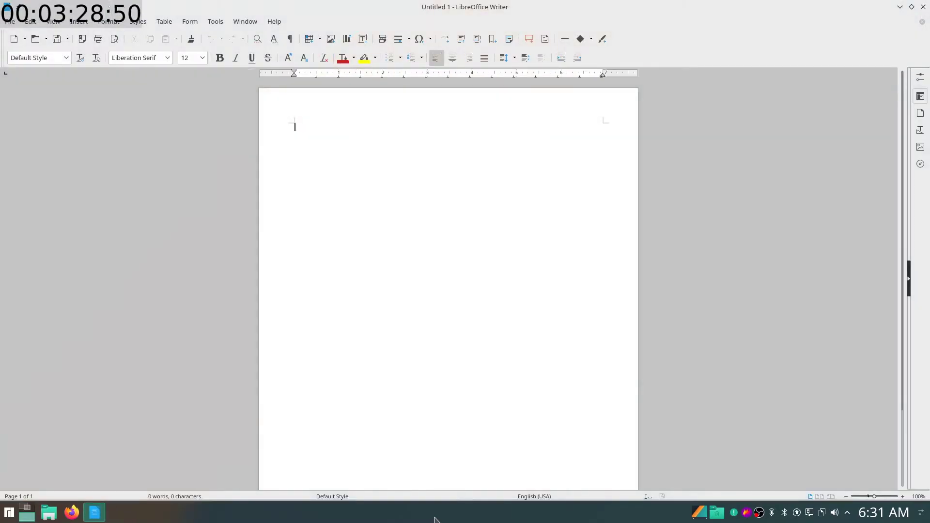
drag(455, 5, 720, 74)
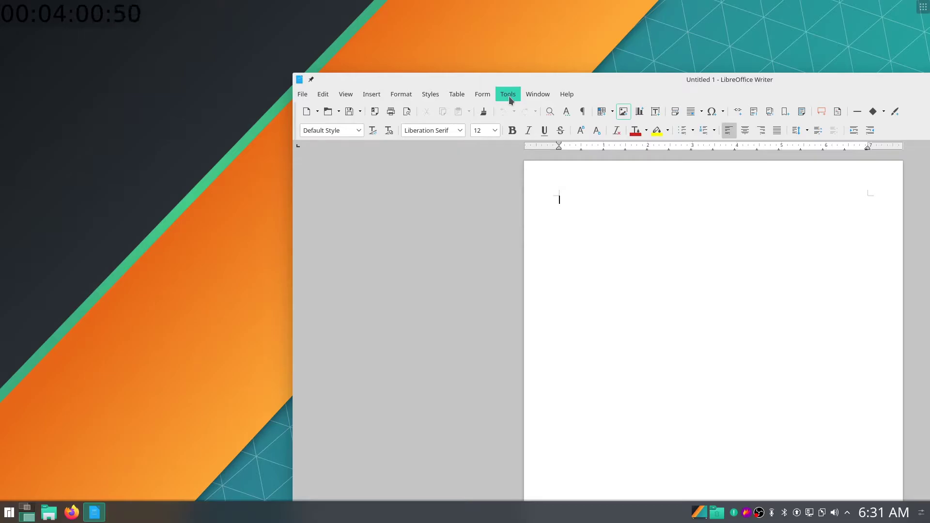
Capture a region of about 634 by 178 pixels around Writer's menu bar and blur every menu name except Tools.
key(Print)
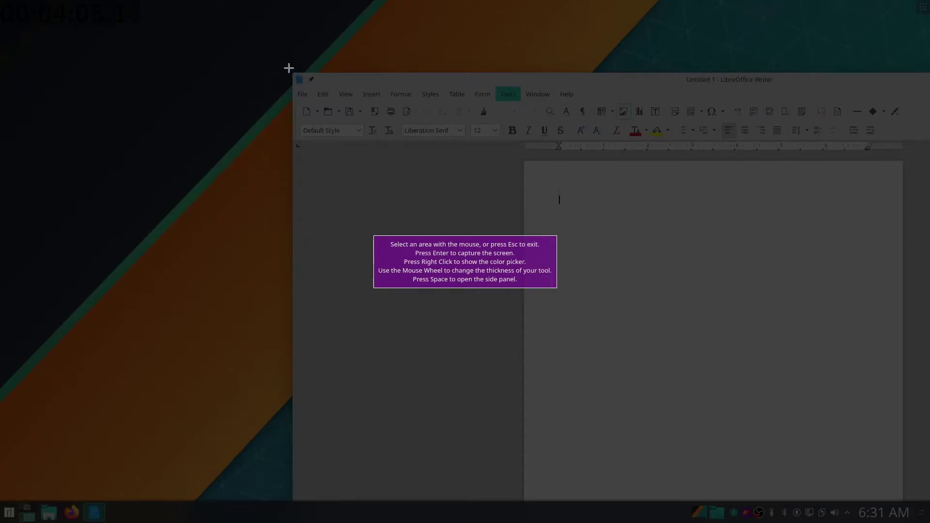
drag(297, 71, 604, 156)
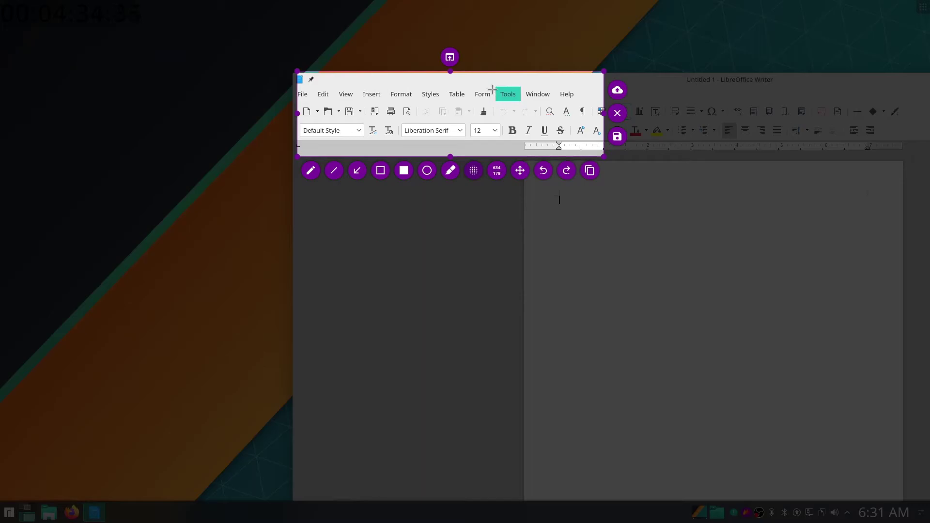
drag(491, 89, 302, 98)
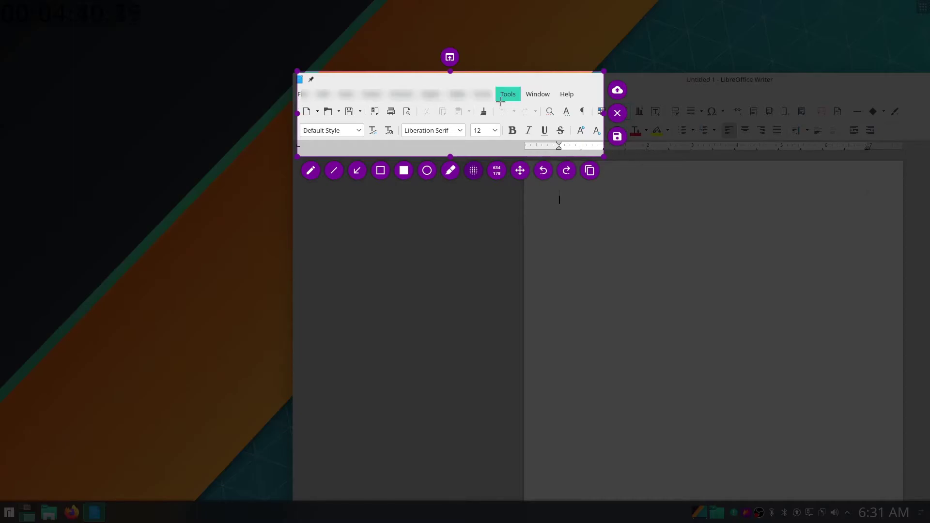
drag(528, 88, 572, 95)
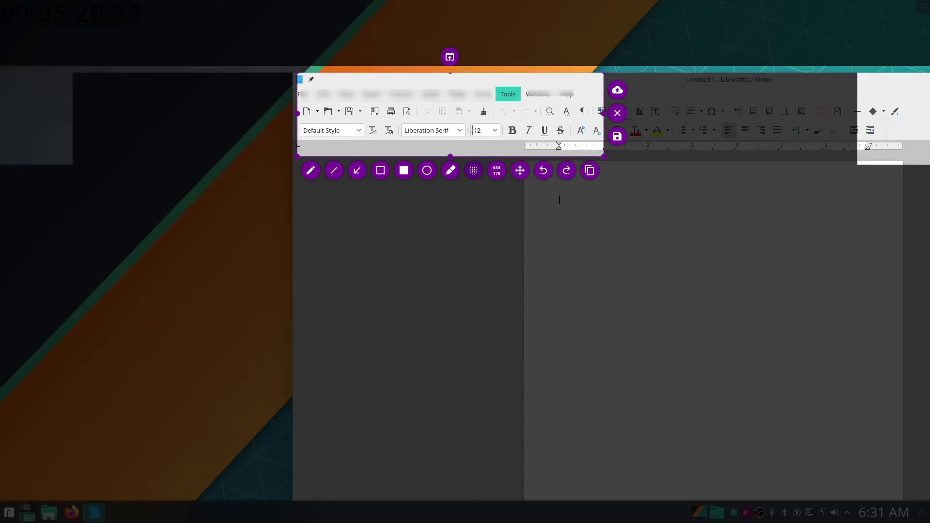
Save the blurred capture as a PNG in the Pictures folder under the suggested name.
click(618, 137)
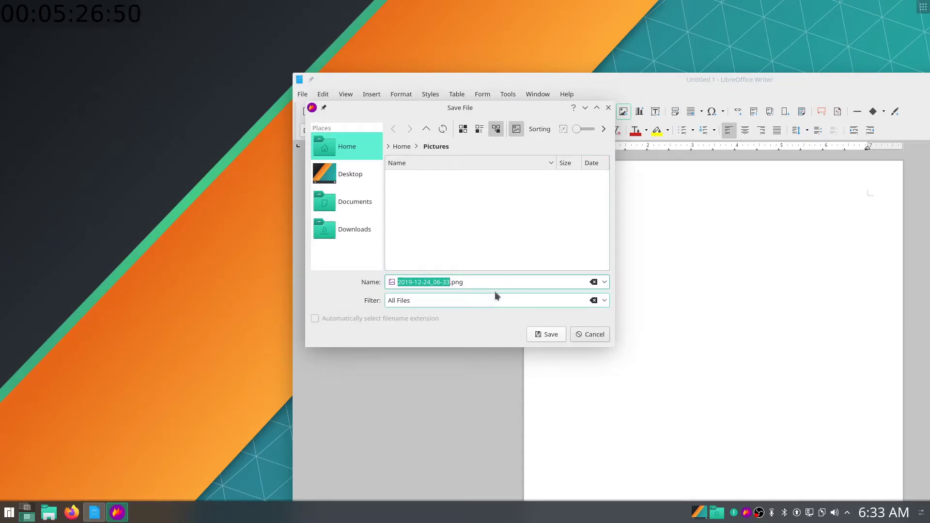
click(562, 335)
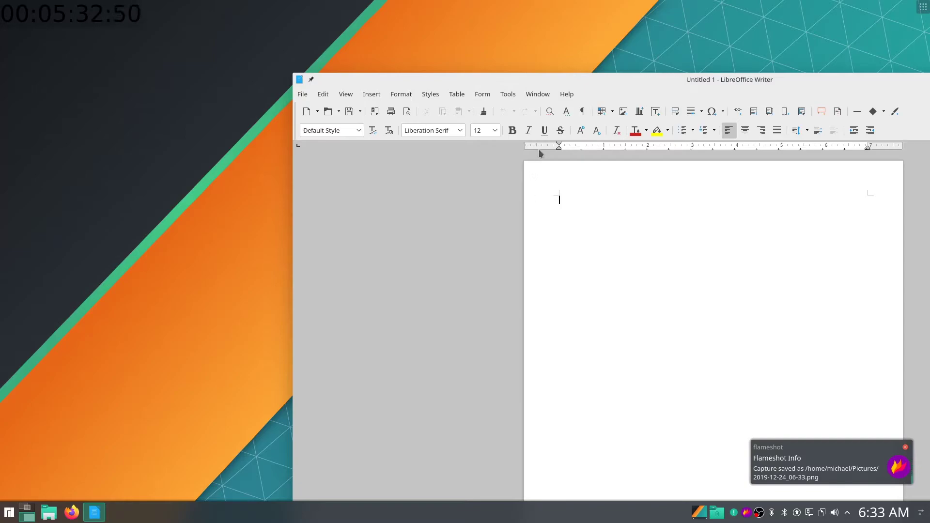
View the entries of Writer's Tools menu and close it, and start a Flameshot capture but cancel it without selecting a region.
click(513, 95)
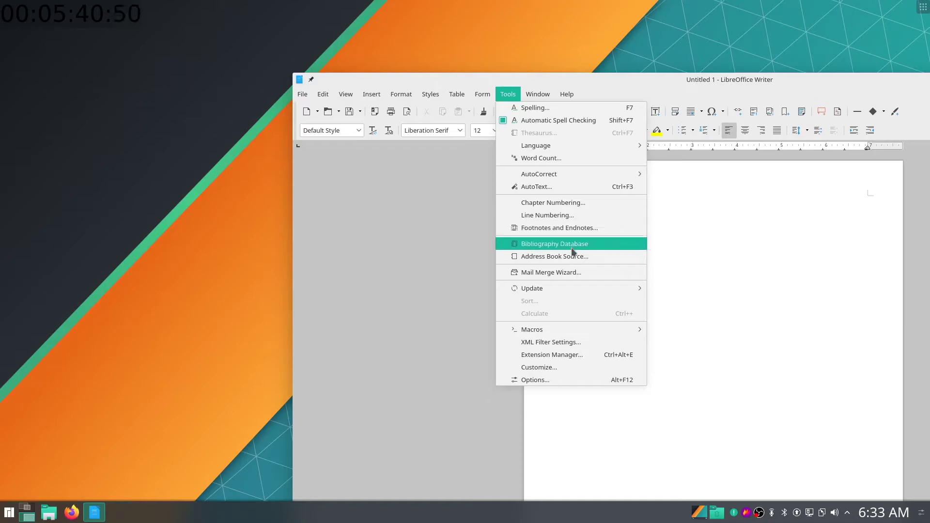
mouse_move(576, 288)
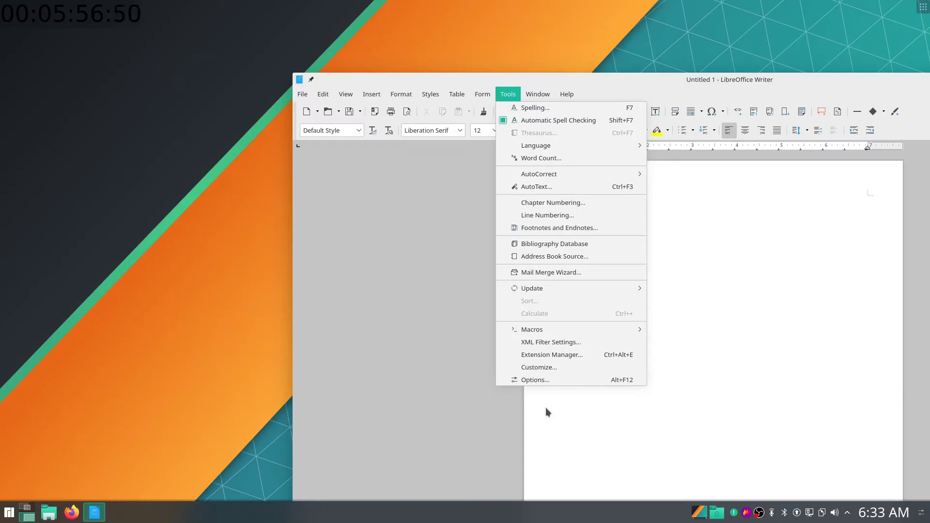
click(230, 286)
key(super+shift+Print)
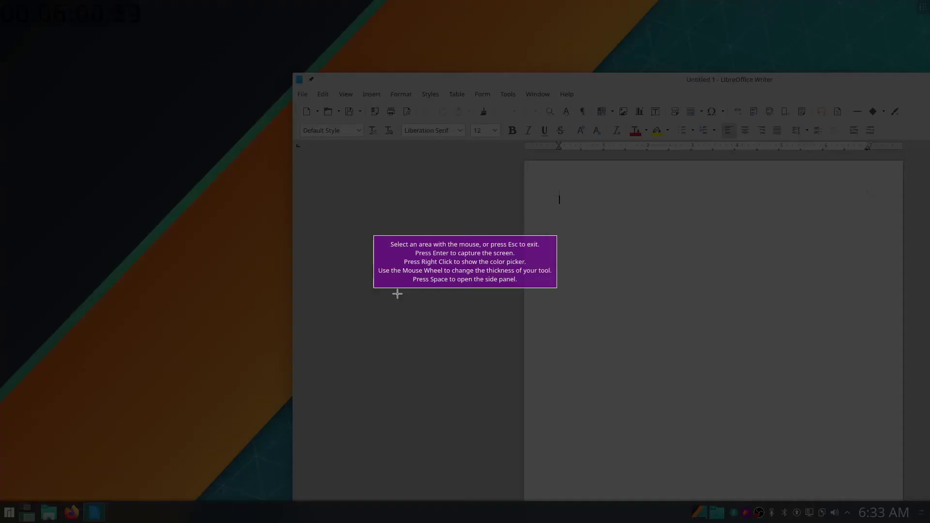
key(Escape)
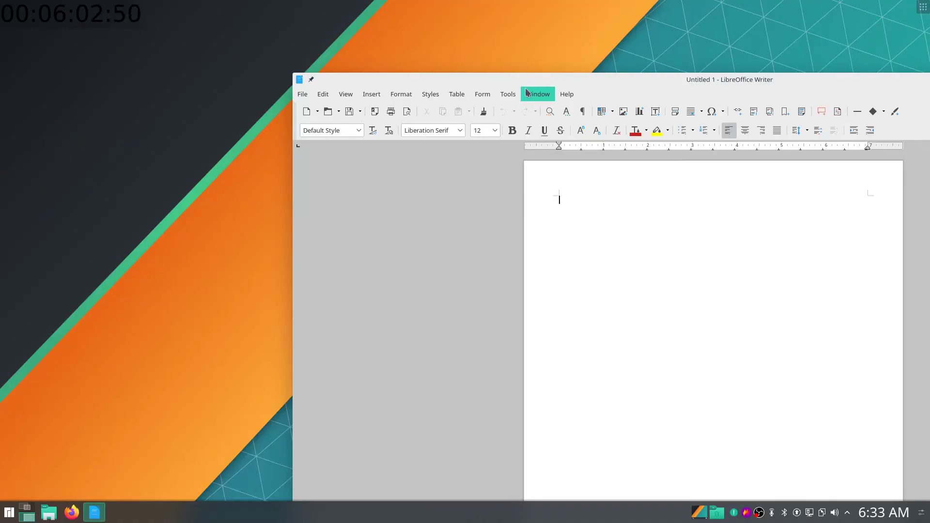
Examine the expanded Tools menu and its neighbours in Writer's menu bar, and close it without choosing a command.
click(508, 94)
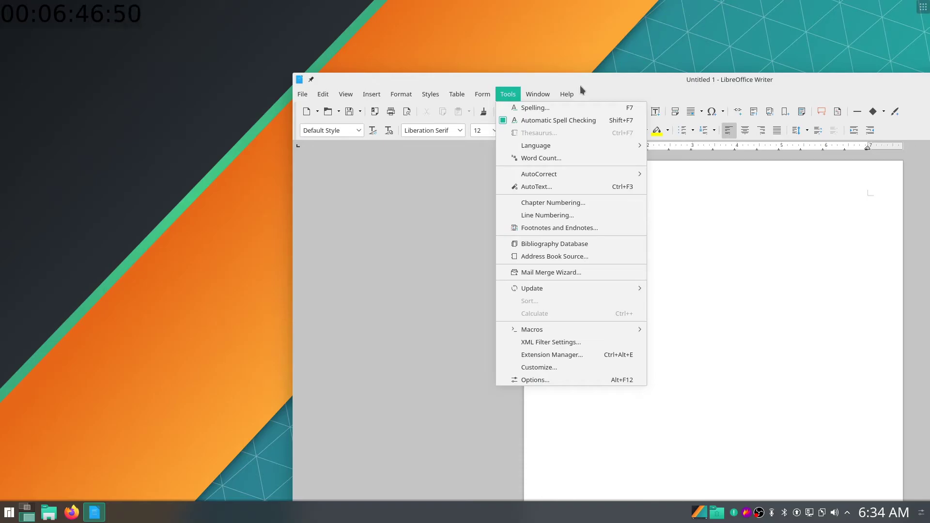
mouse_move(571, 93)
mouse_move(511, 93)
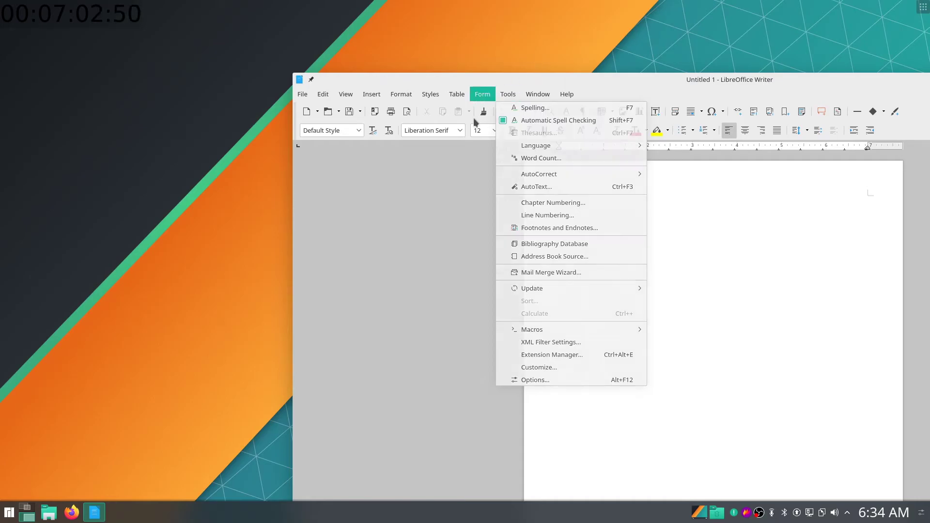
mouse_move(538, 94)
mouse_move(507, 97)
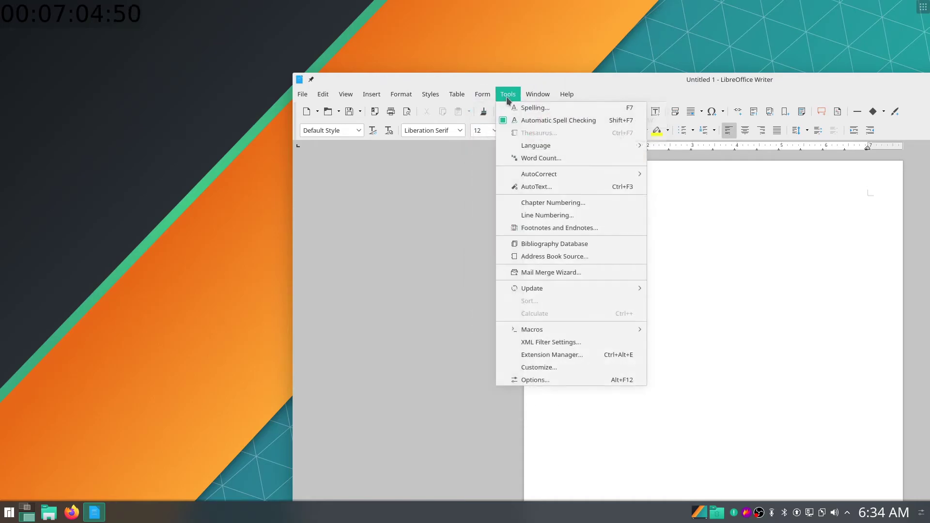
click(364, 257)
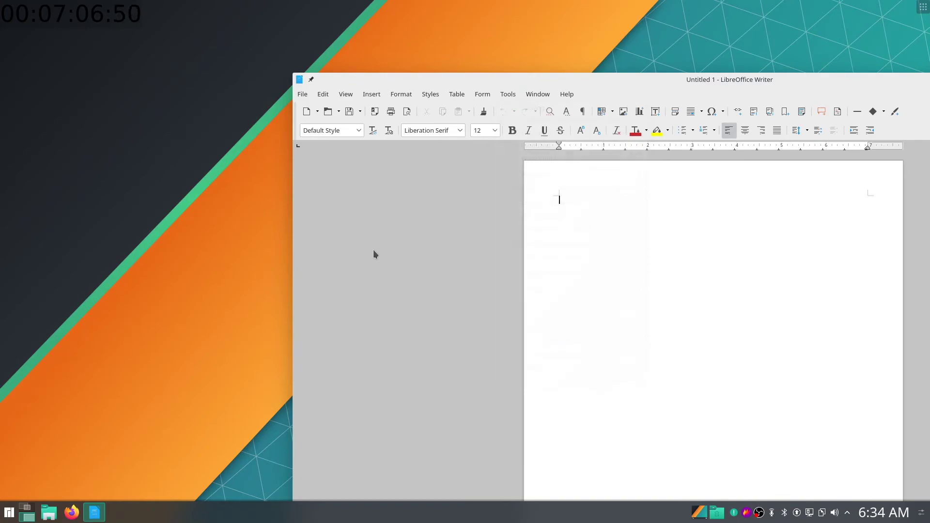